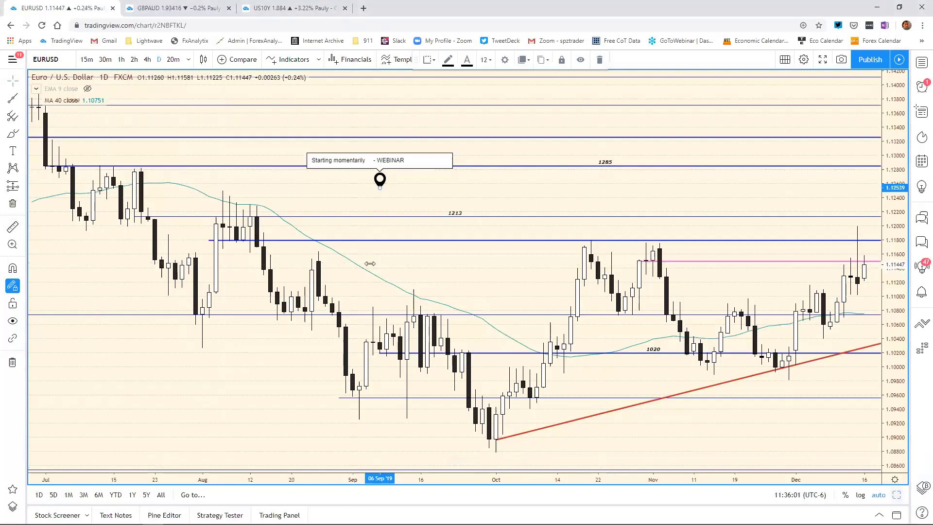
Restore the eight-chart FX layout with Alt+Enter, then switch to the NinjaTrader workspace with the six futures charts.
key("alt+Return")
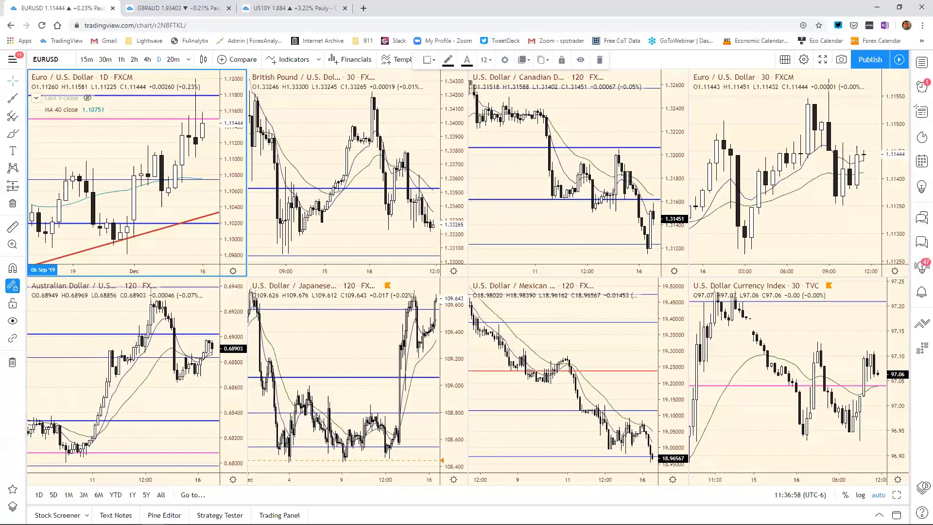
key("alt+Tab")
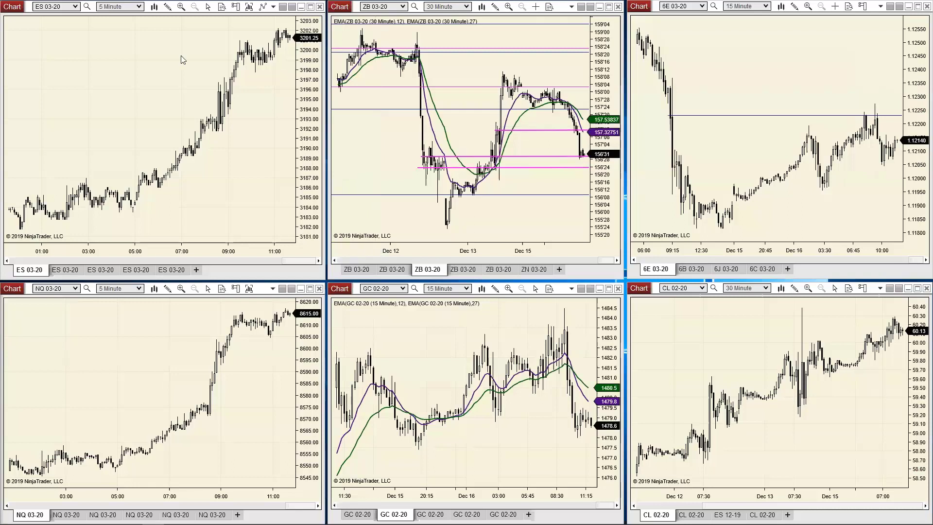
Change the ES and NQ futures charts from 5-minute to 120-minute bars.
left_click(139, 6)
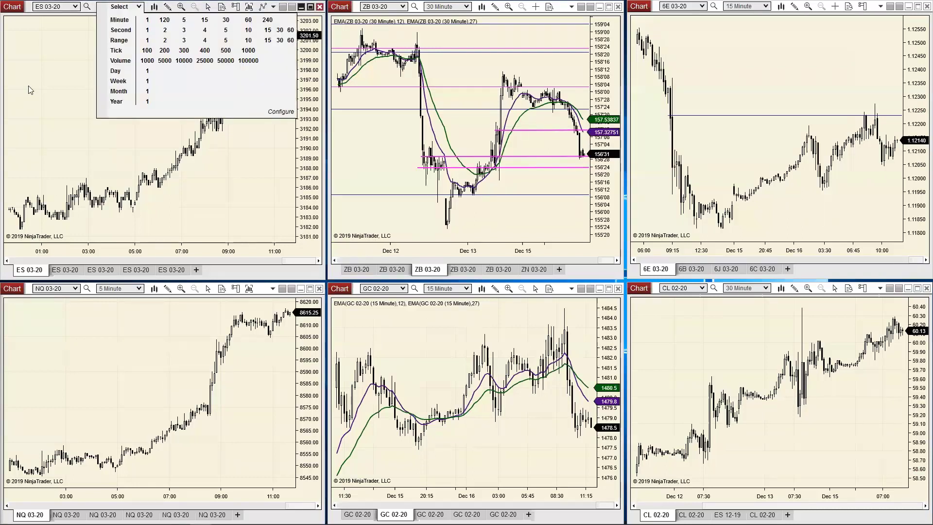
left_click(137, 270)
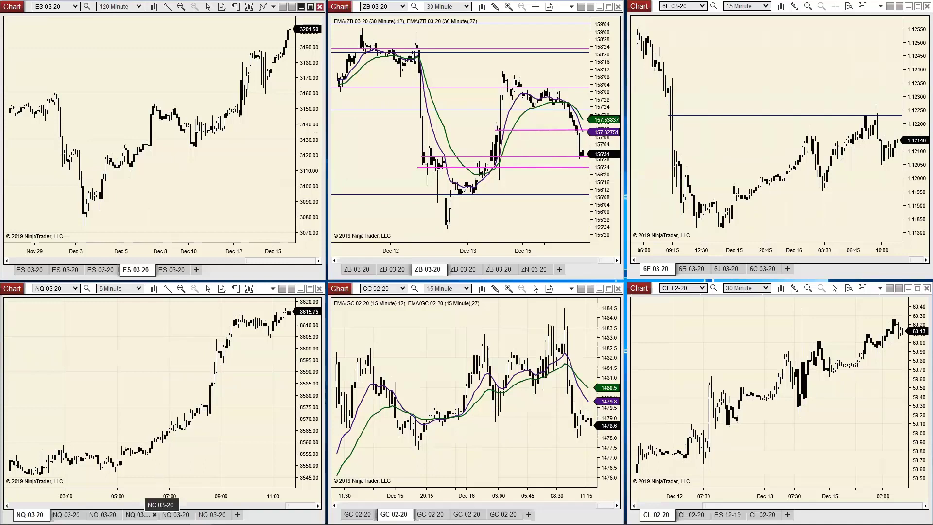
left_click(174, 514)
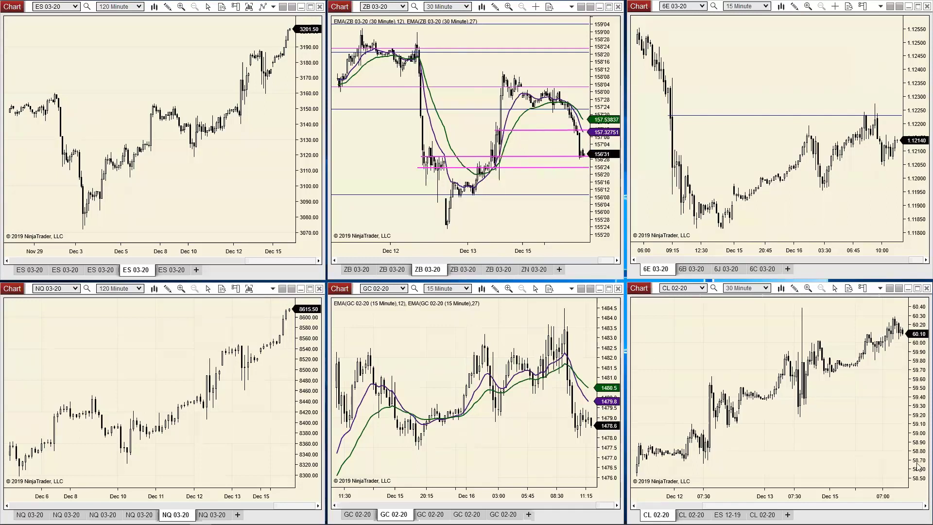
mouse_move(467, 522)
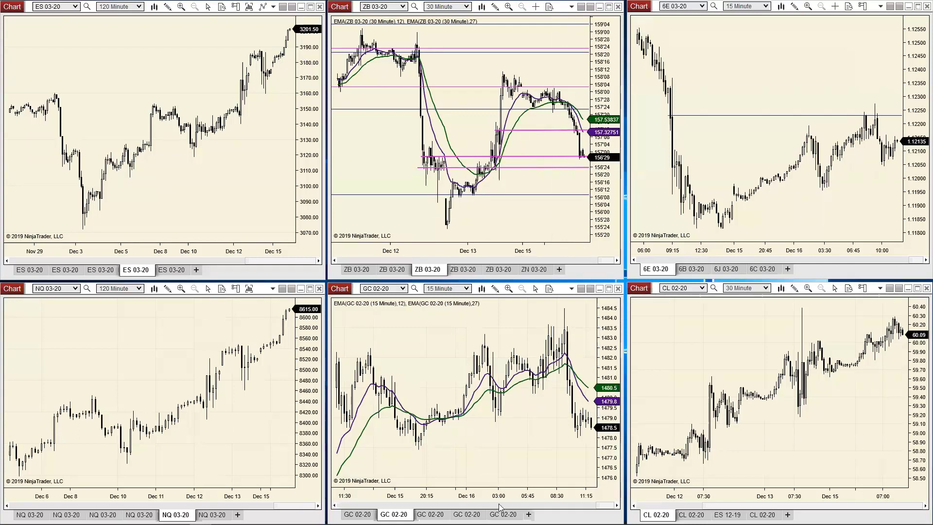
Show the GC 02-20 gold chart on daily bars spanning September to December.
left_click_drag(518, 494, 457, 495)
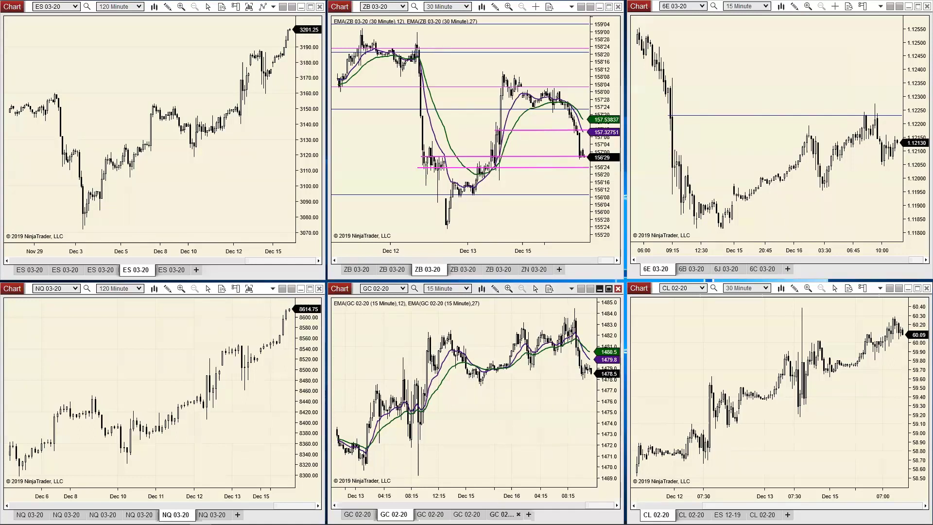
left_click(503, 513)
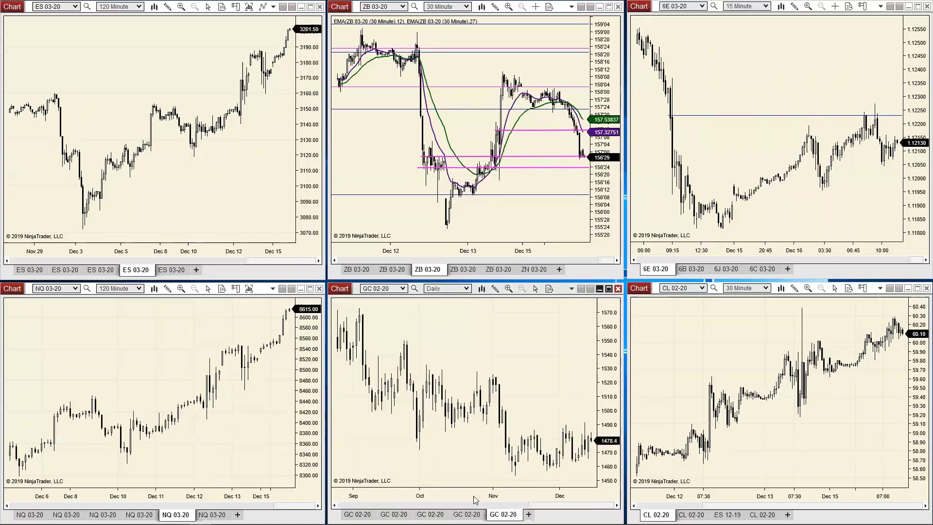
left_click_drag(463, 496, 564, 475)
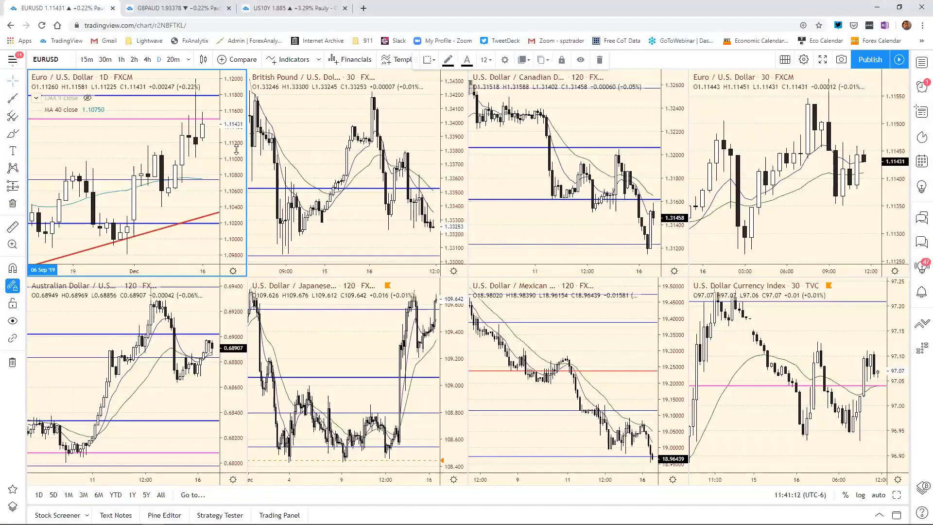
Maximize the EURUSD daily chart, reset its view, and zoom to late August–December.
left_click(898, 495)
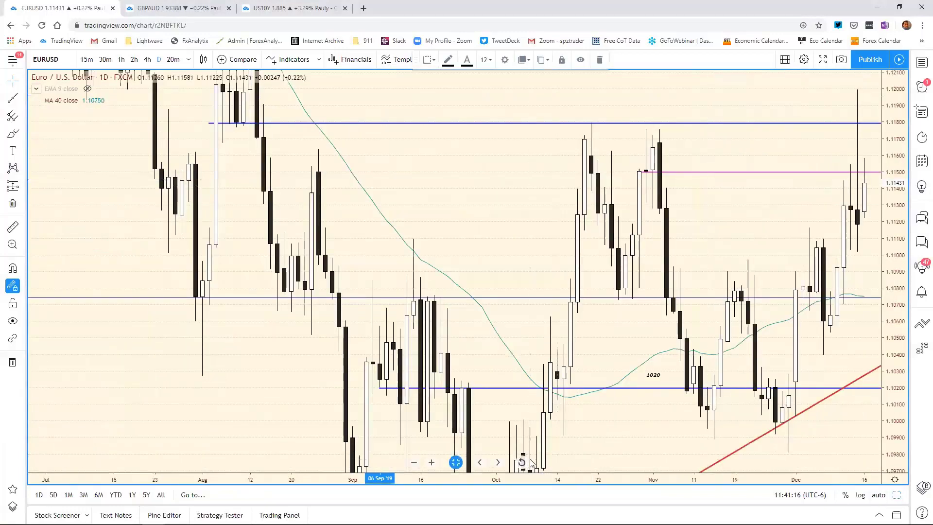
left_click(522, 462)
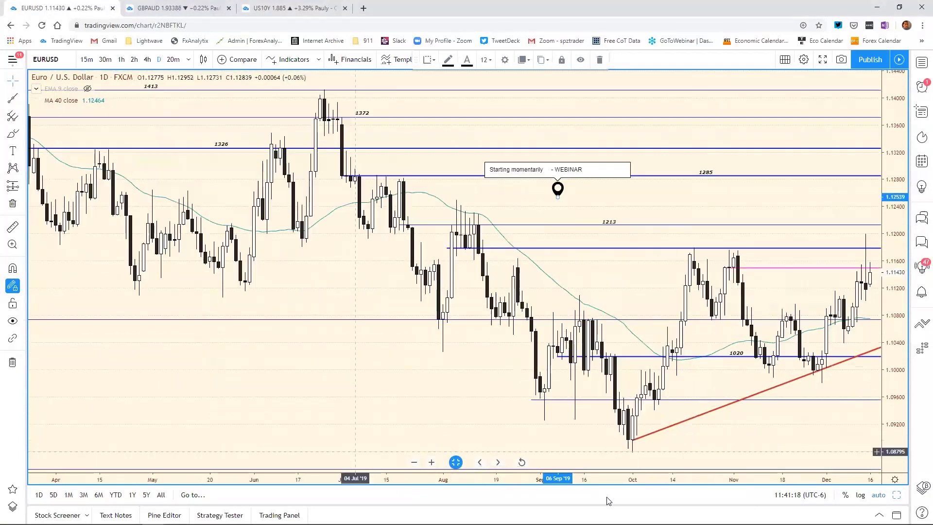
scroll(583, 452, "up", 5)
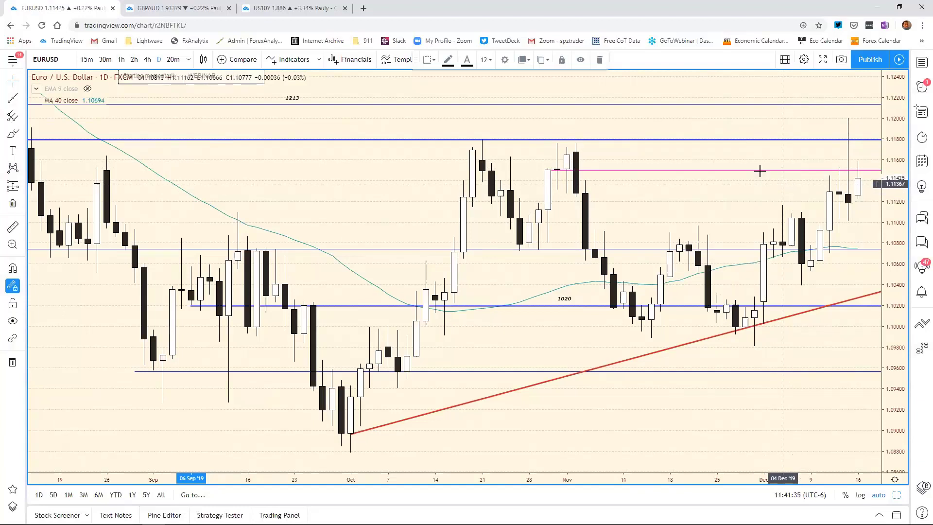
Inspect the pink horizontal level on EURUSD, then restore the eight-chart grid.
left_click(684, 171)
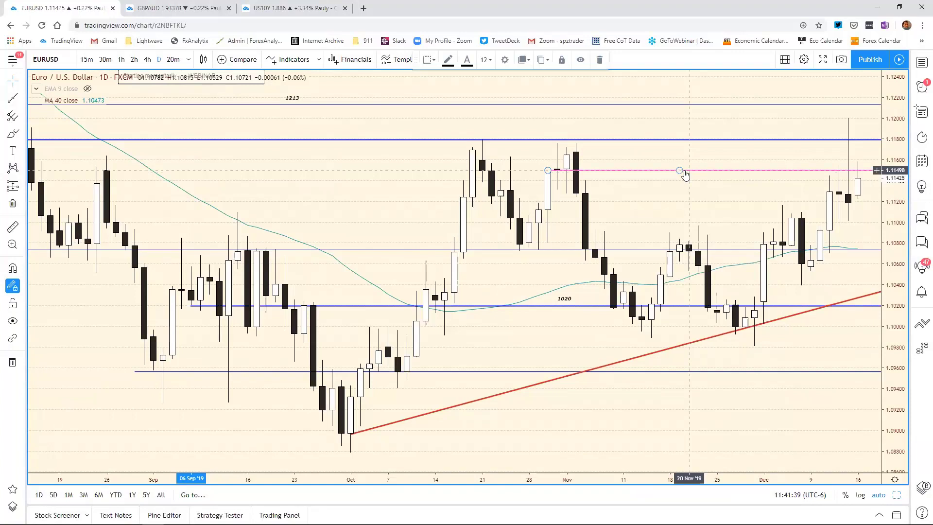
left_click(685, 167)
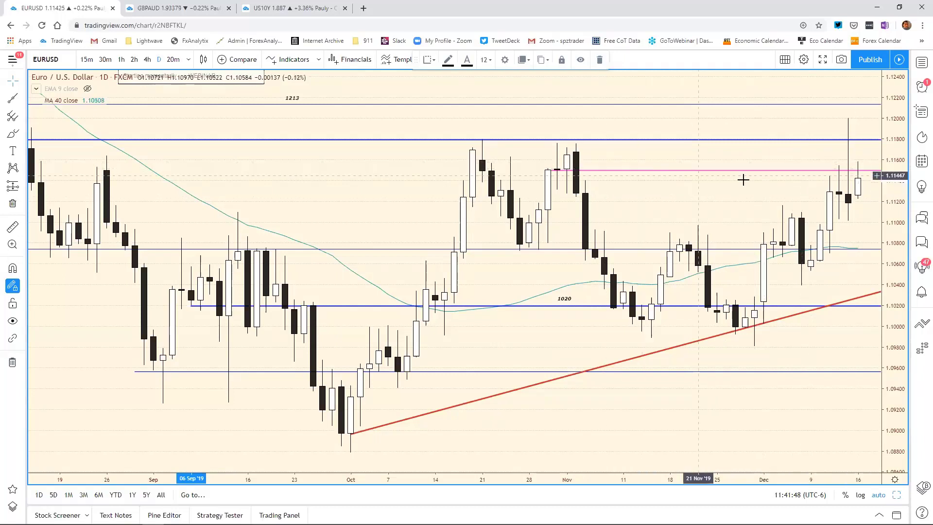
left_click(846, 171)
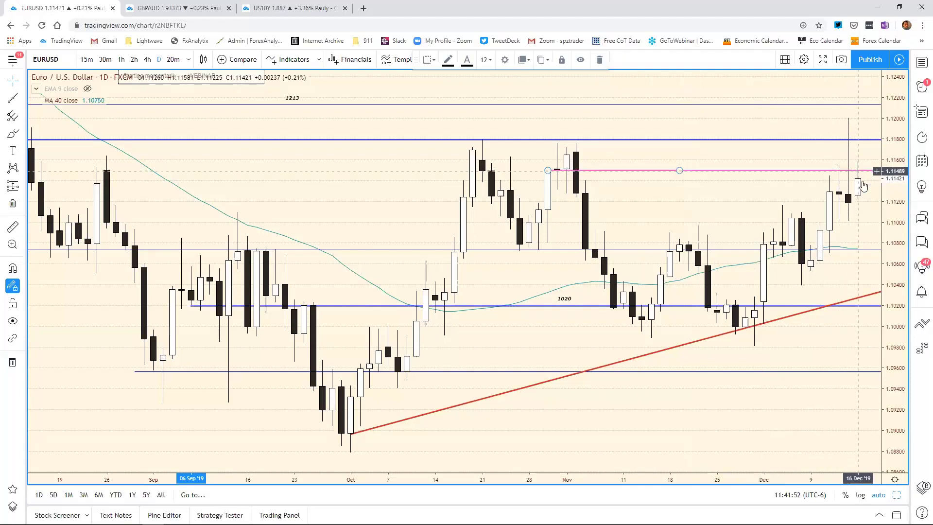
left_click(862, 184)
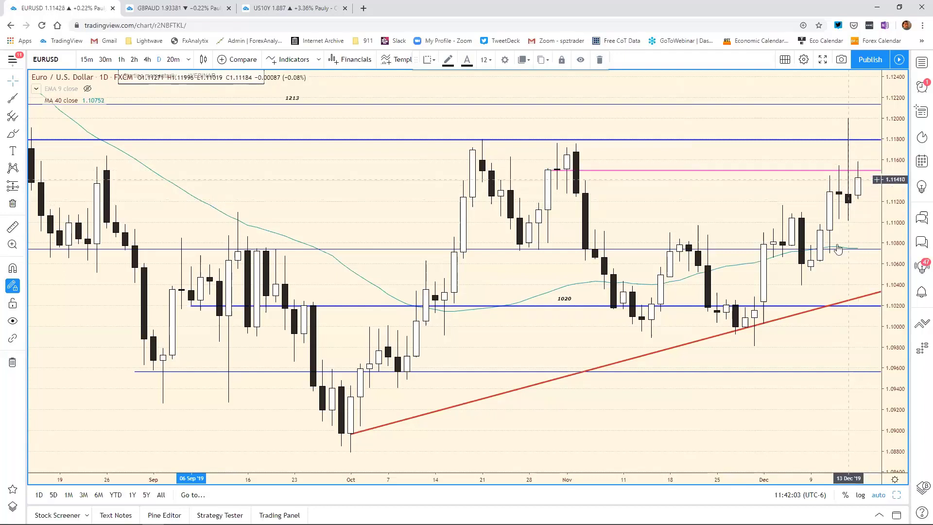
left_click(898, 494)
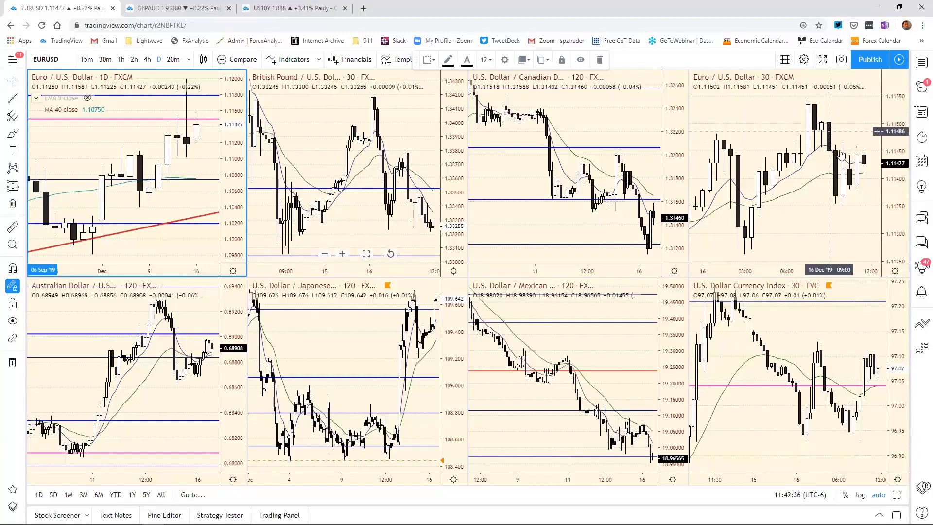
mouse_move(835, 256)
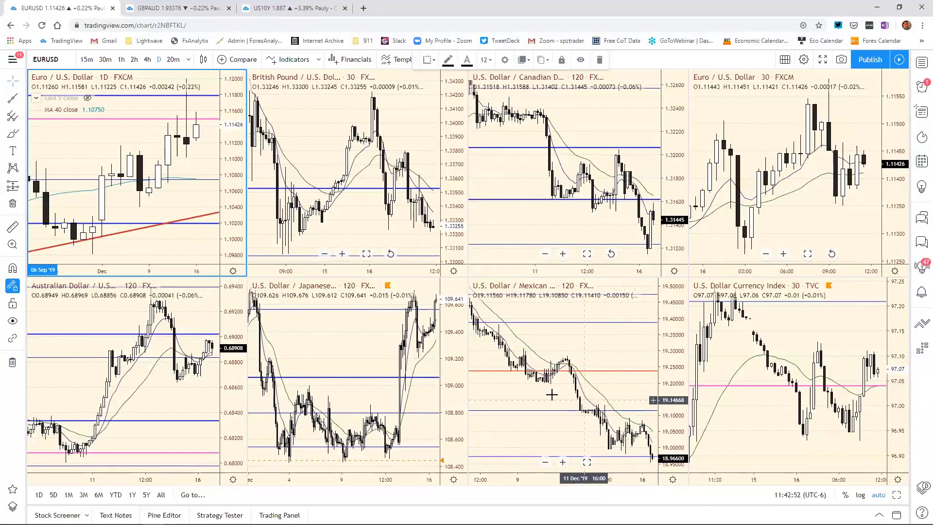
left_click(184, 140)
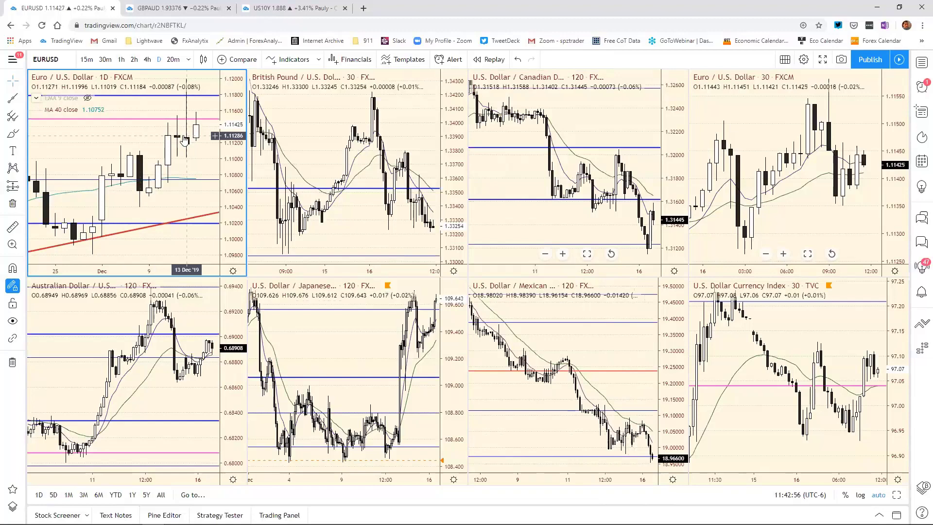
Load USDMXN into the top-left chart and enlarge it to full size.
type("USDMXN")
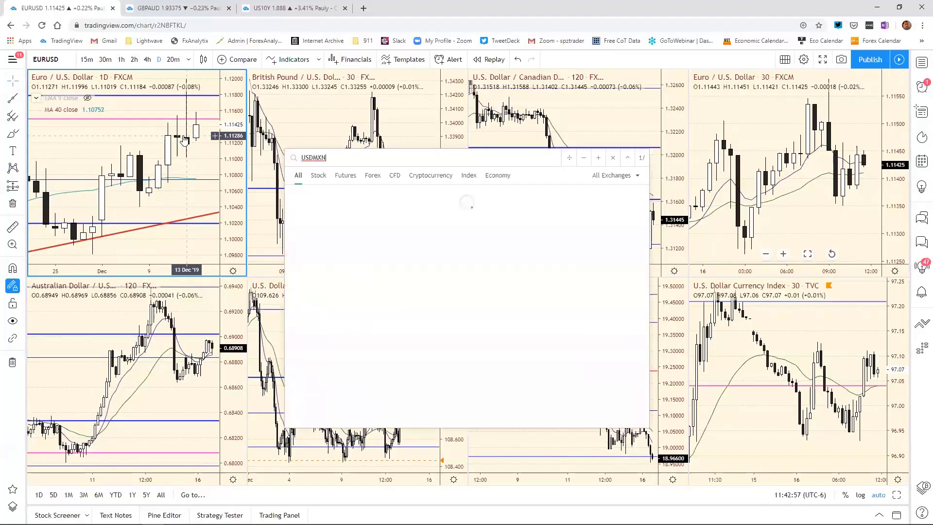
key("Return")
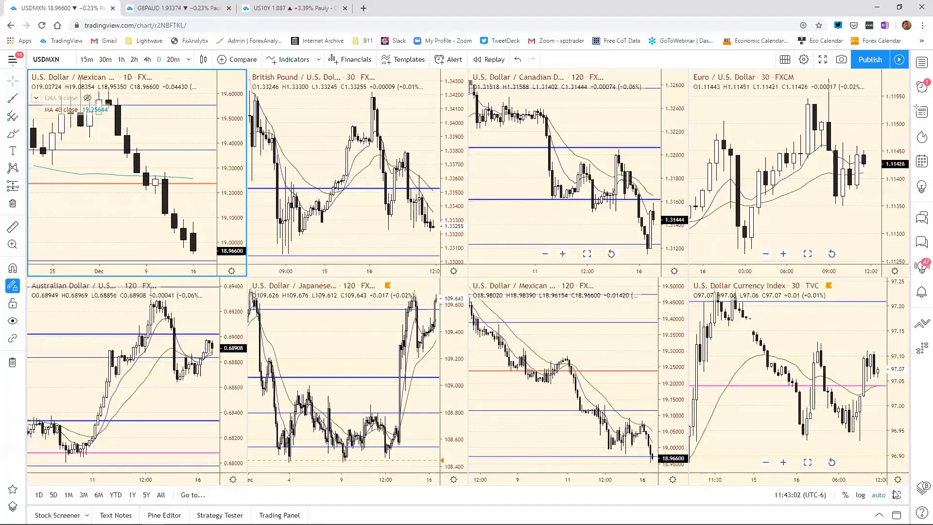
key("alt+Return")
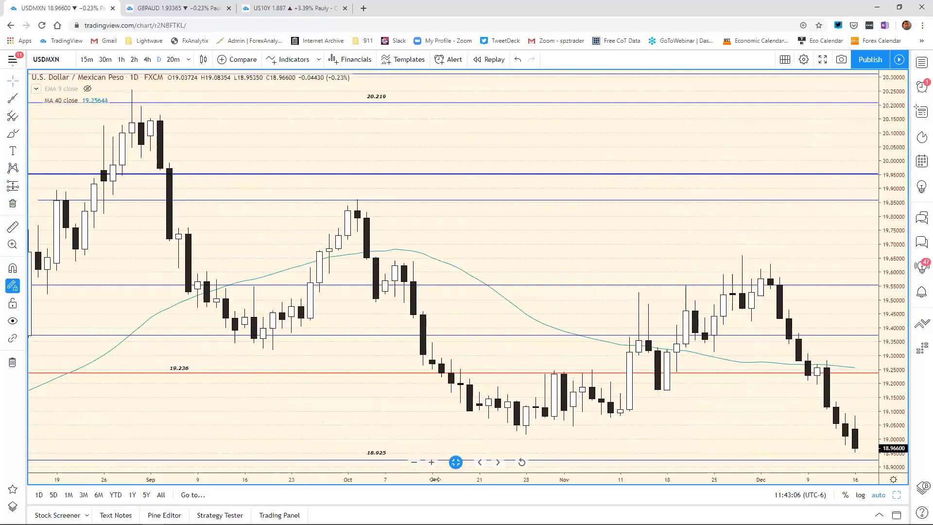
Compress the USDMXN time axis to show March through December, then begin a USDJPY search.
left_click_drag(435, 479, 529, 491)
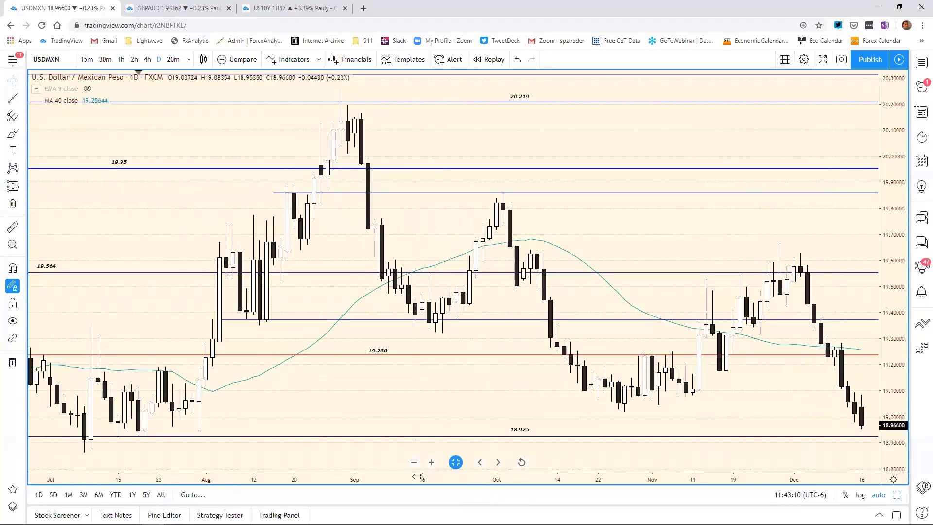
left_click_drag(547, 502, 602, 498)
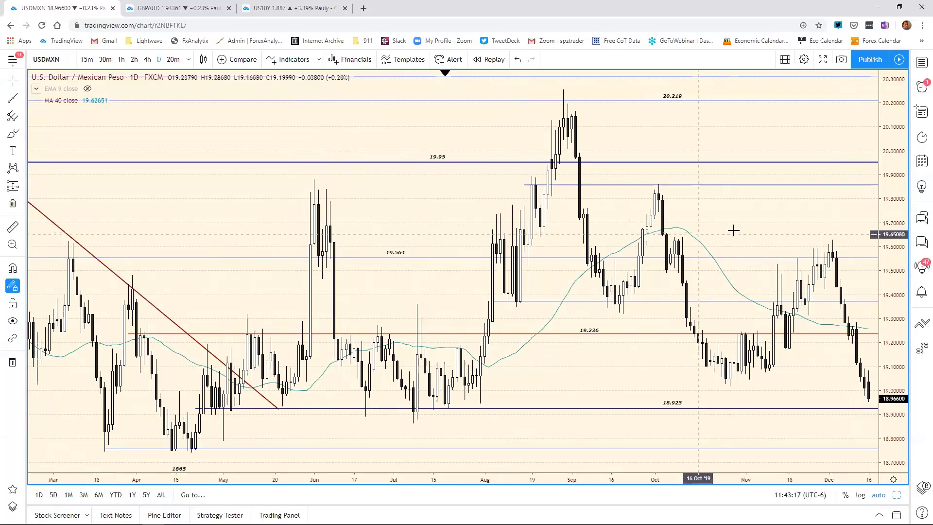
type("USDJPY")
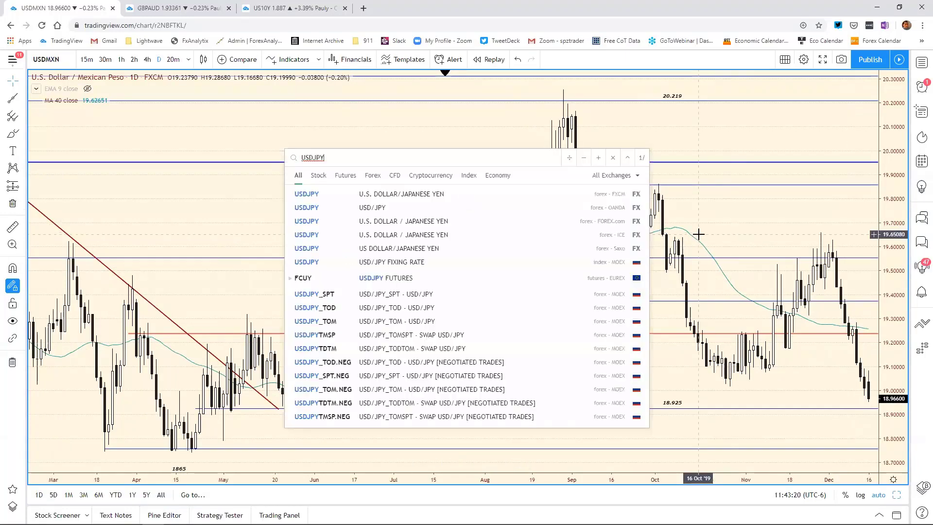
Load the USDJPY daily chart, read its pin note, and return to the eight-chart grid.
key("Return")
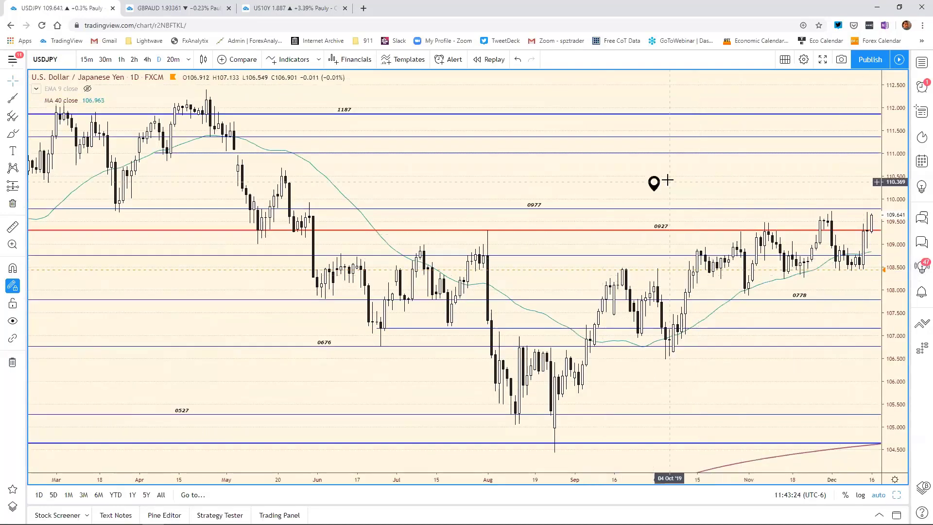
mouse_move(656, 186)
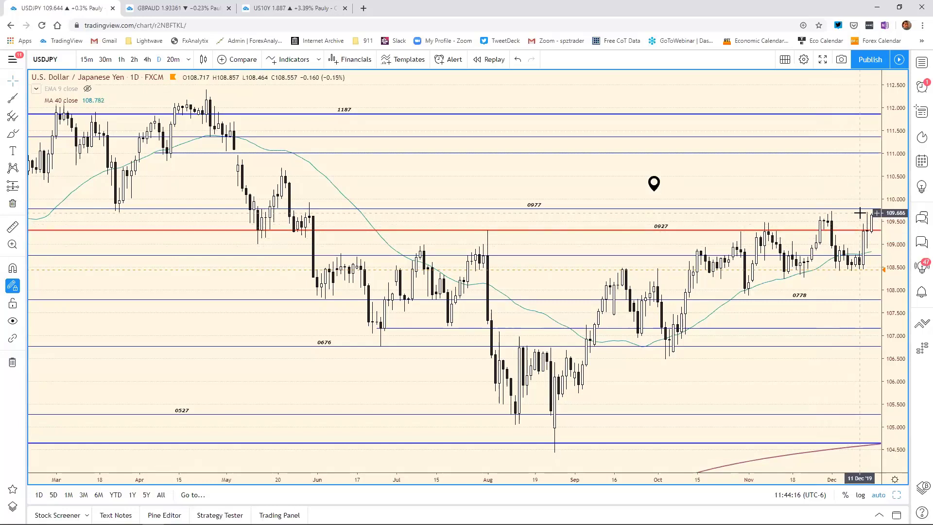
left_click(897, 495)
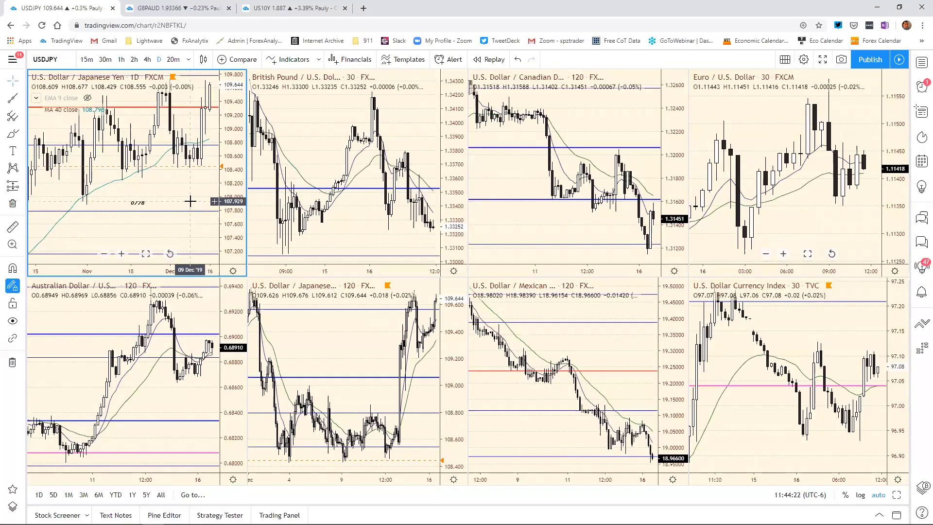
Load GBPUSD into the first chart and enlarge it to fill the window.
type("GBPUSD")
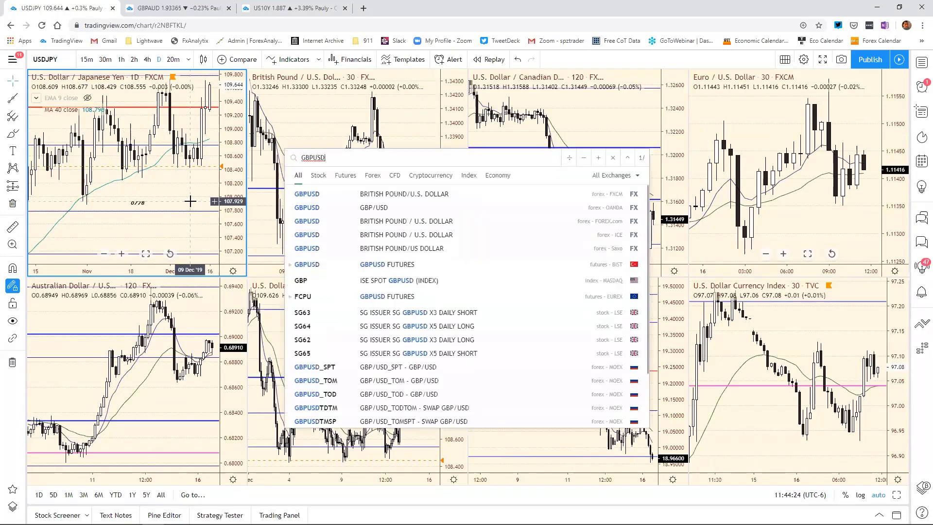
key("Return")
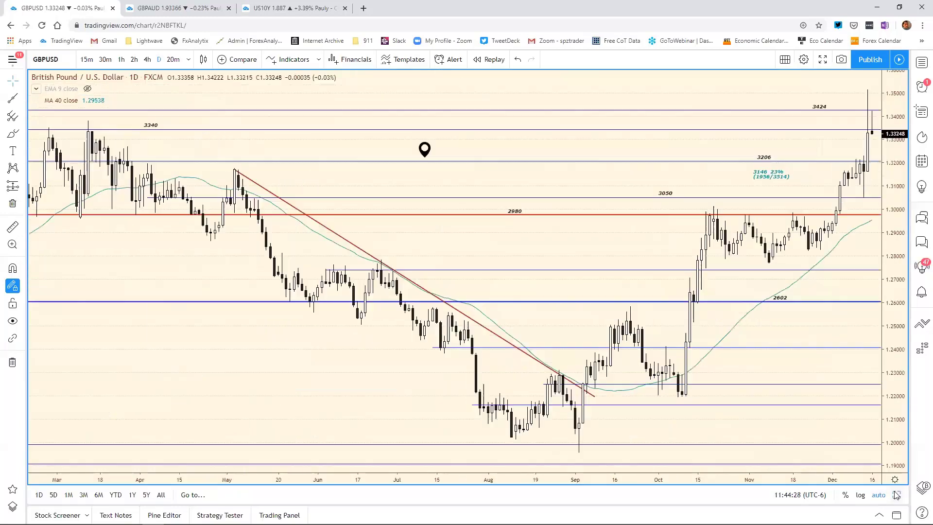
key("alt+Return")
Zoom the GBPUSD daily chart out to cover August 2018 through December 2019.
left_click_drag(643, 488, 678, 486)
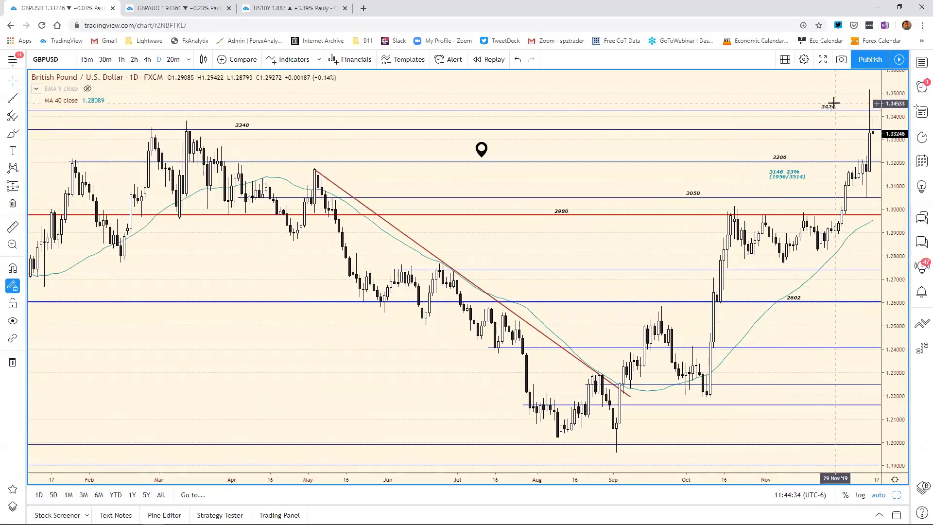
scroll(505, 469, "down", 2)
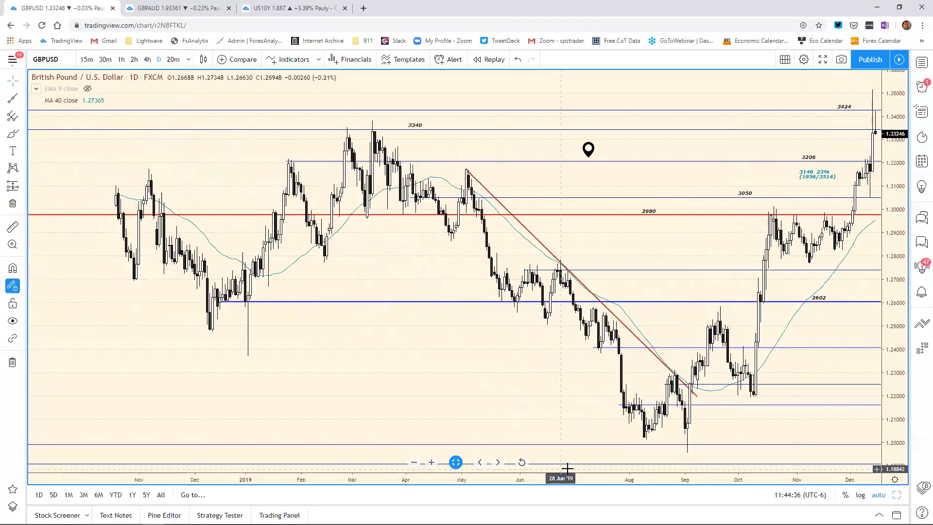
scroll(567, 468, "down", 3)
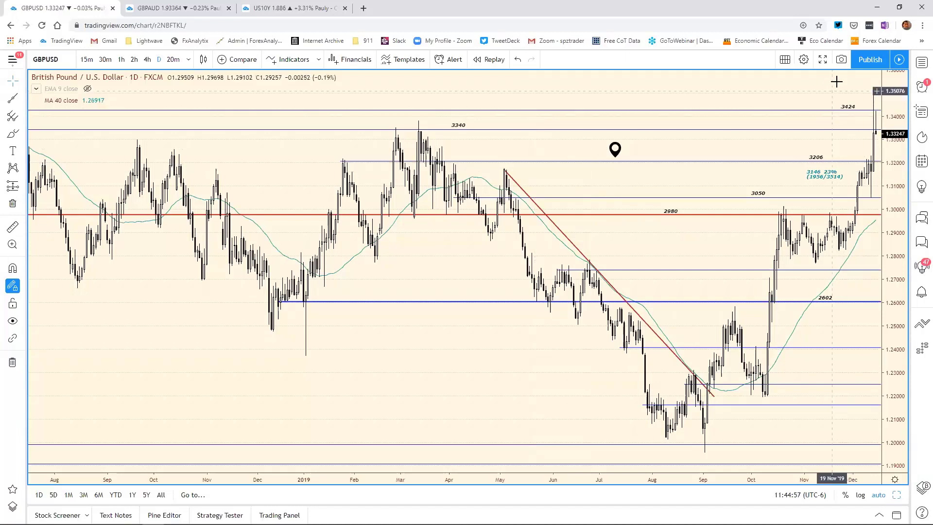
mouse_move(616, 151)
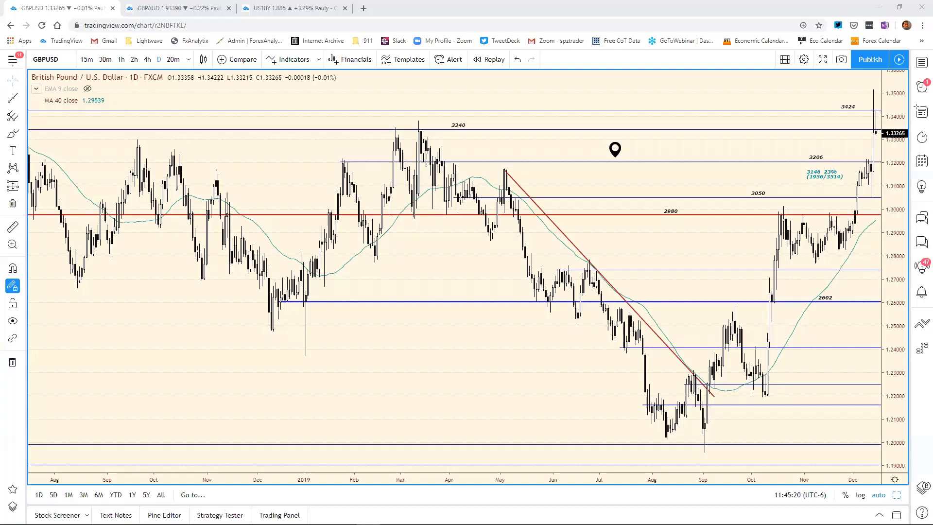
key("alt+Tab")
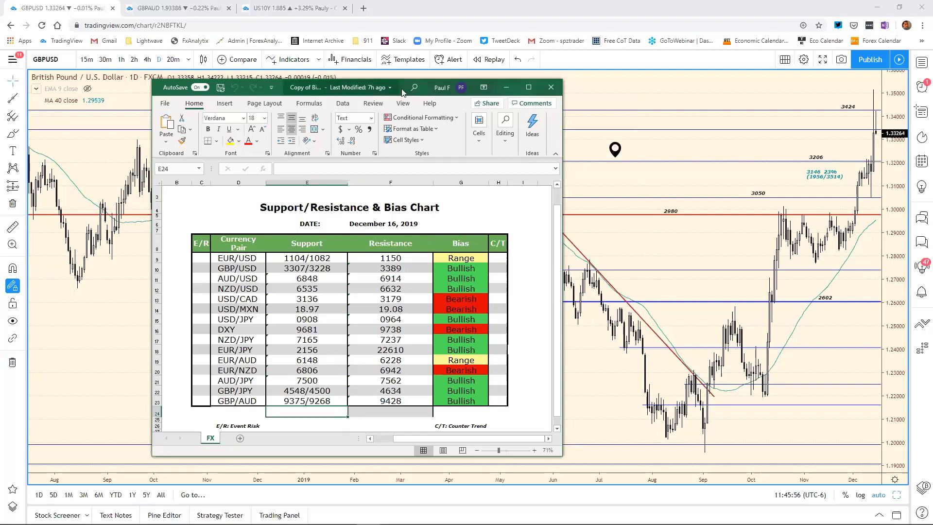
left_click_drag(486, 87, 442, 96)
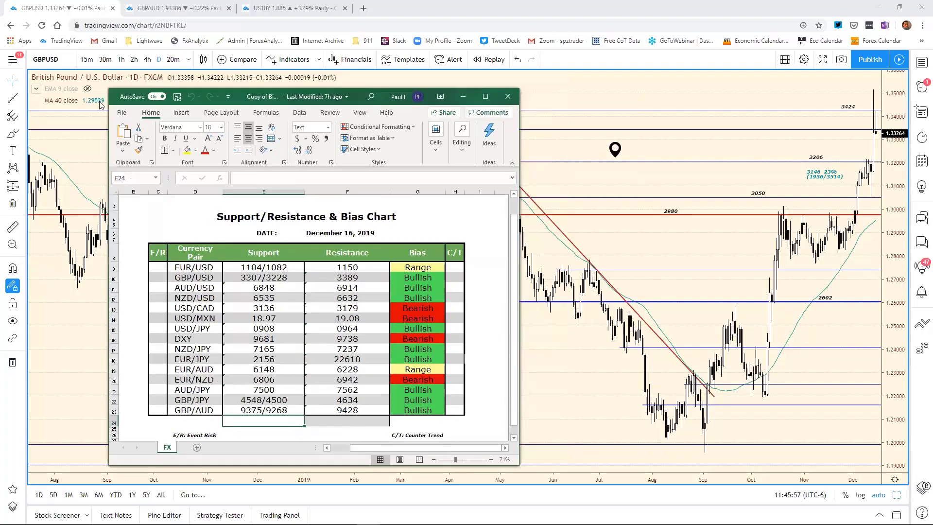
left_click(101, 105)
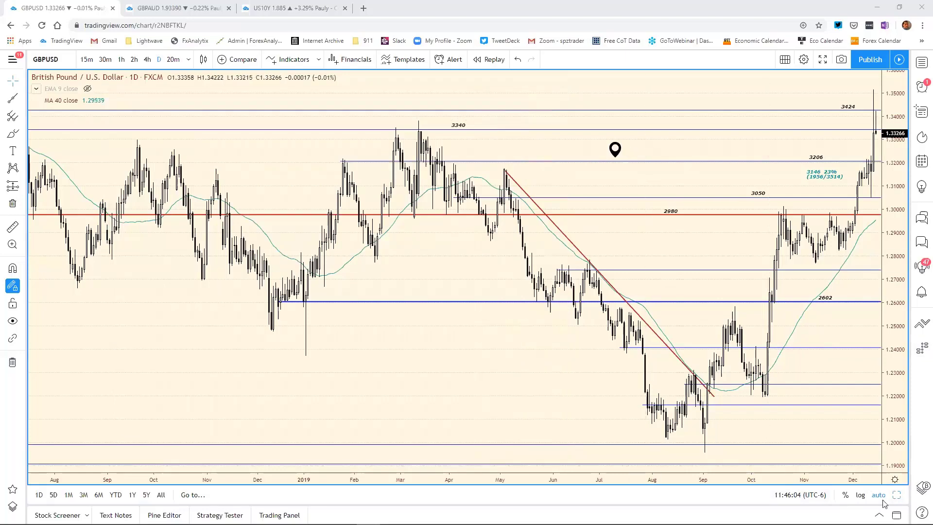
Restore the grid, load USDCAD into the first chart, and maximize it.
left_click(897, 495)
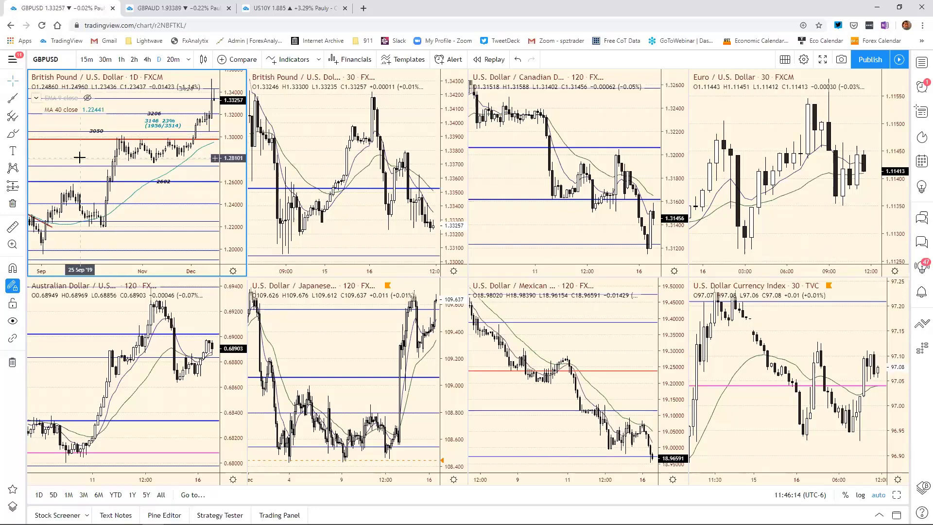
type("USDCAD")
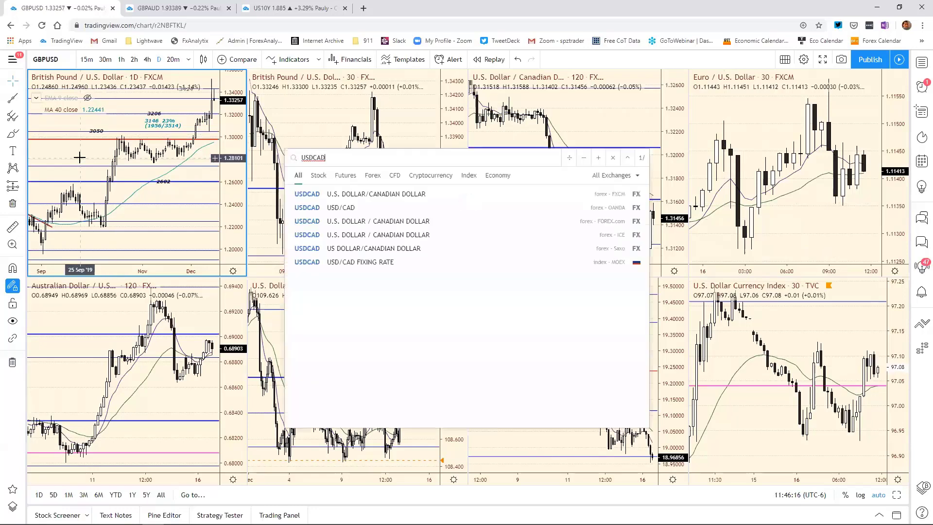
key("Return")
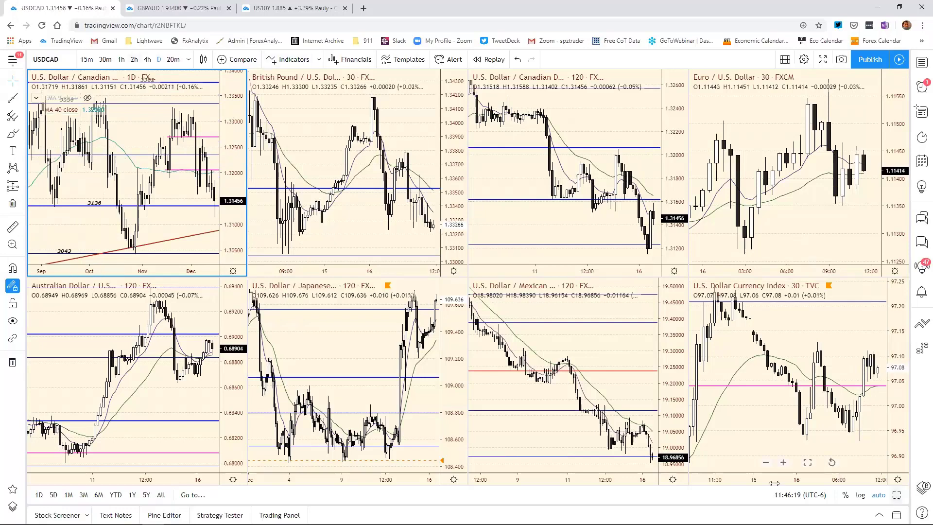
key("alt+Return")
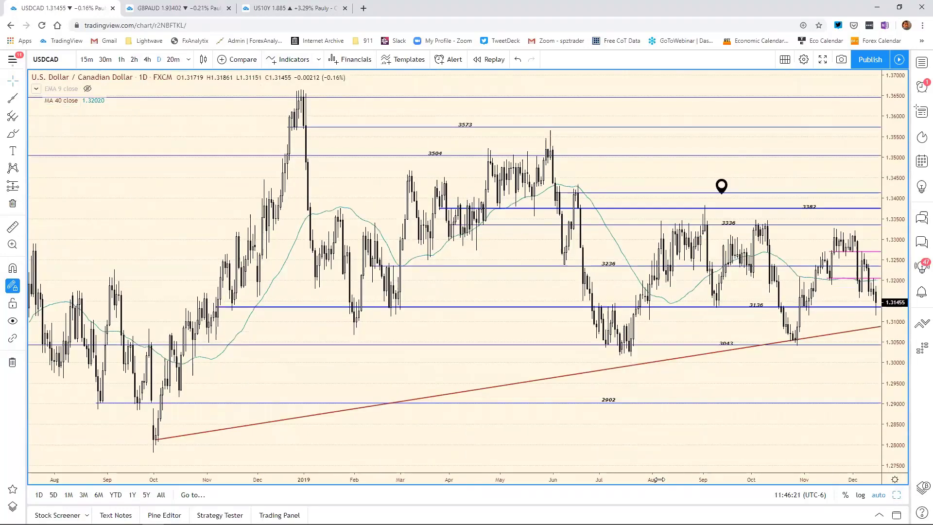
Zoom across the USDCAD levels from June 2018 to December 2019, then restore the eight-chart grid.
scroll(821, 352, "down", 1)
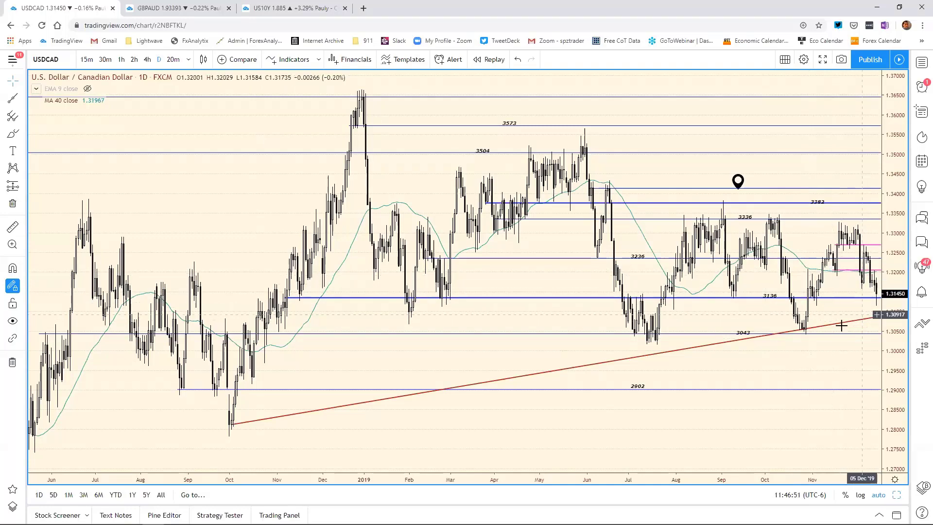
scroll(744, 479, "up", 3)
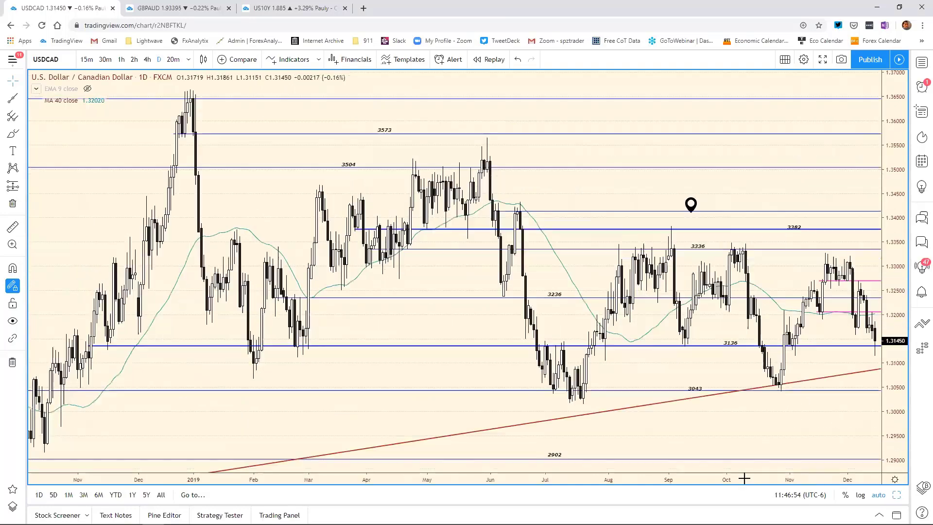
scroll(866, 417, "up", 2)
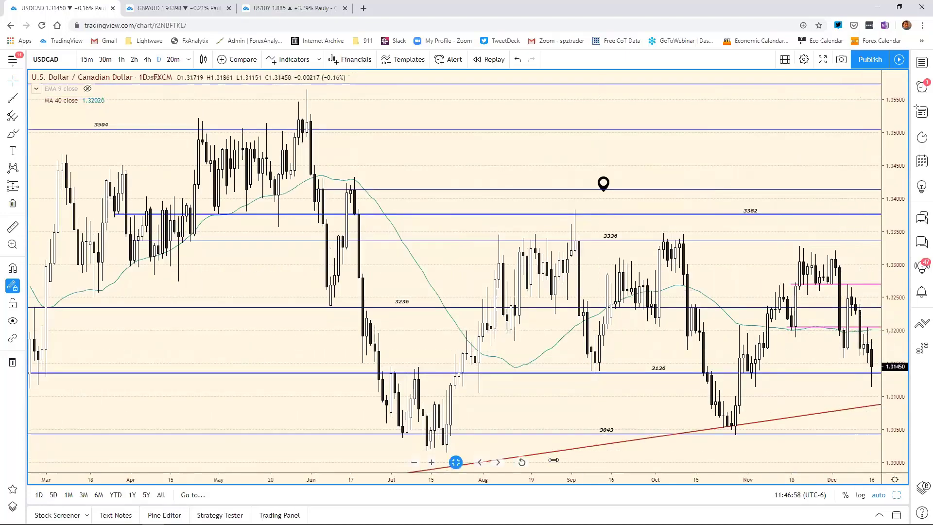
scroll(658, 461, "down", 5)
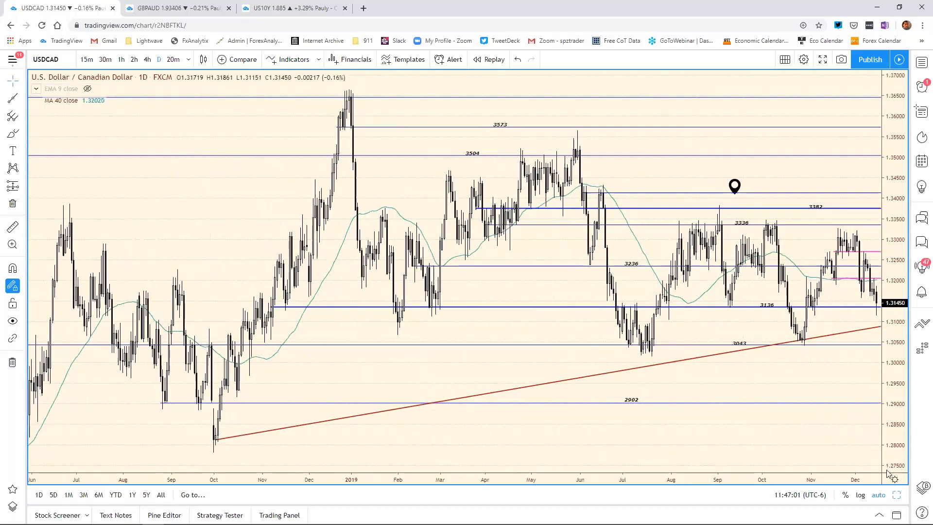
key("alt+Return")
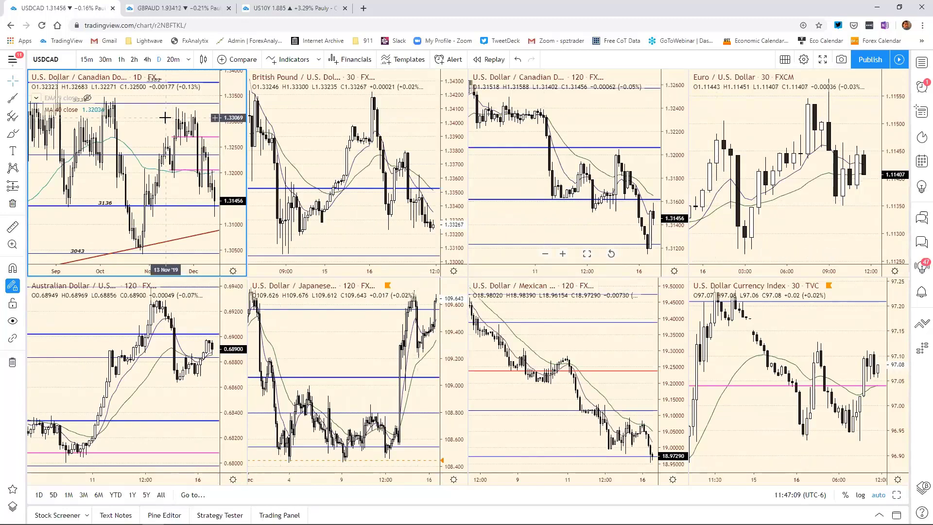
Load NZDUSD into the top-left chart, correcting the mistyped symbol, and maximize it full-window.
type("NZU")
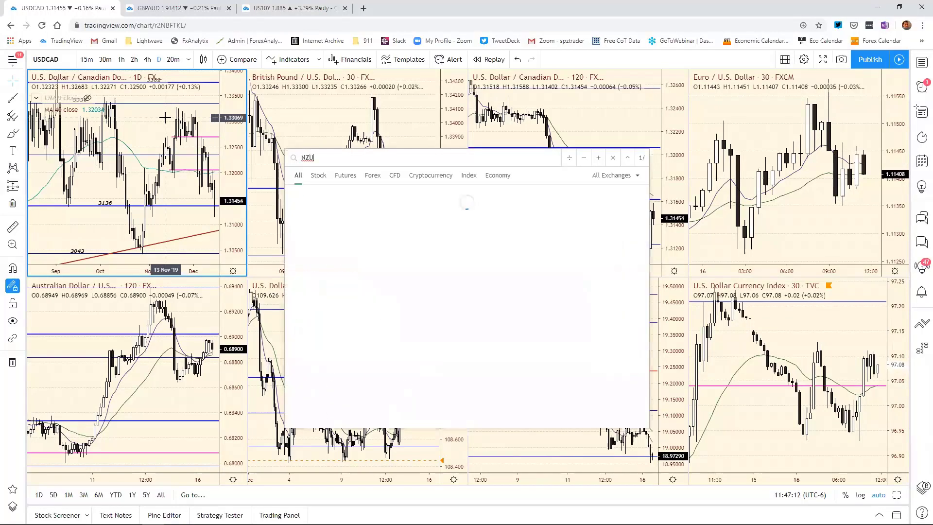
type("SD")
key("Return")
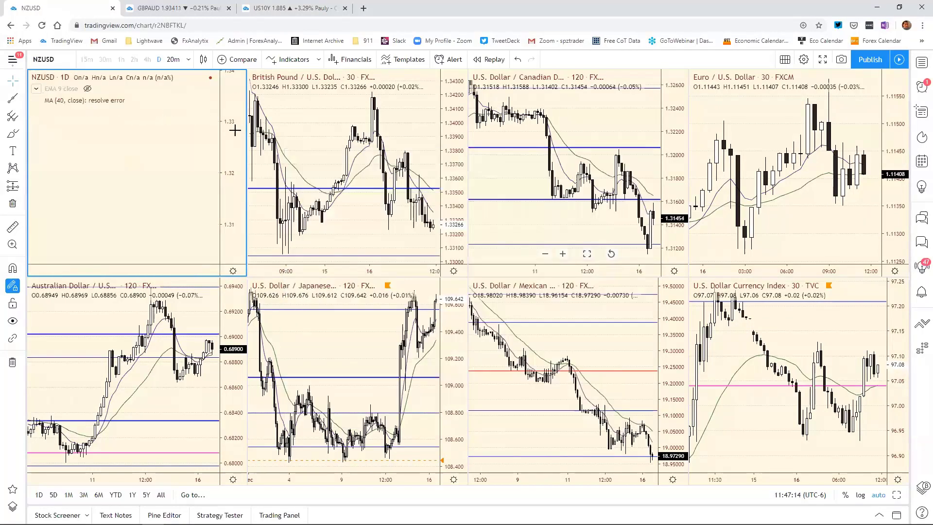
type("NZDUSD")
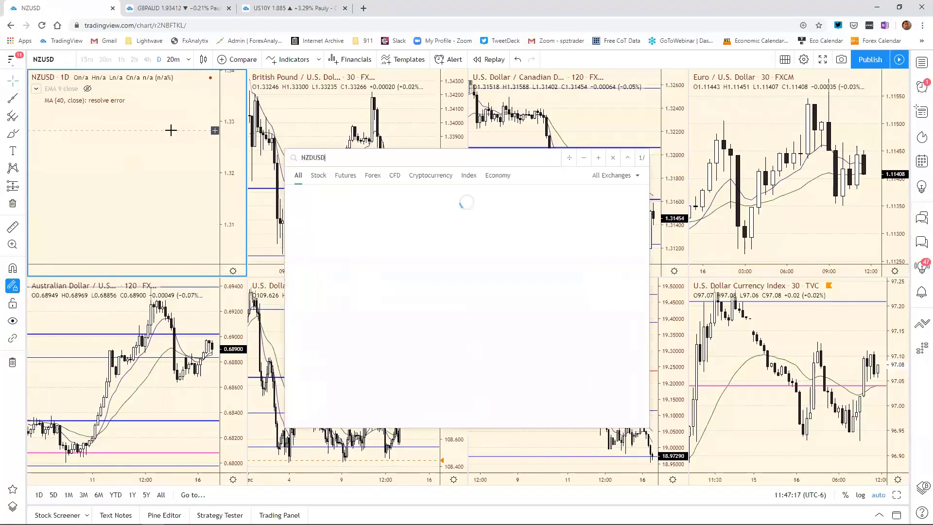
key("Return")
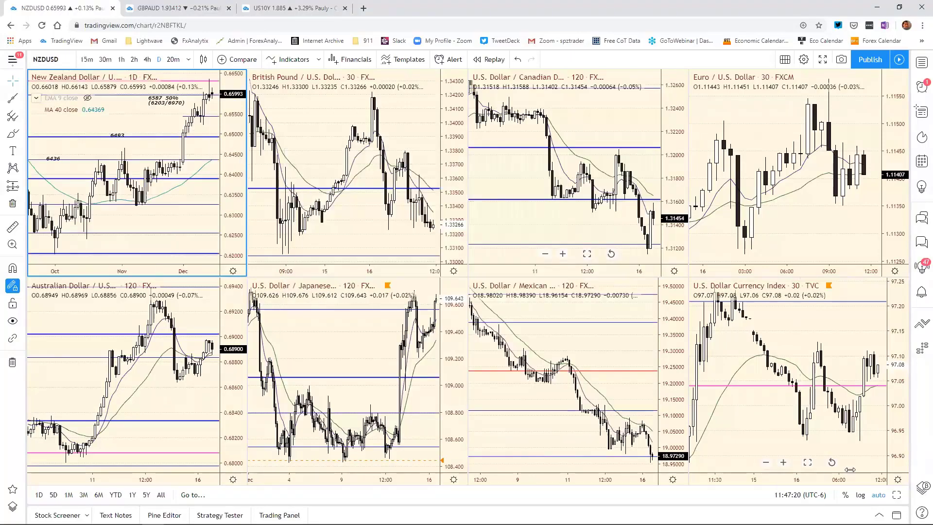
key("alt+Return")
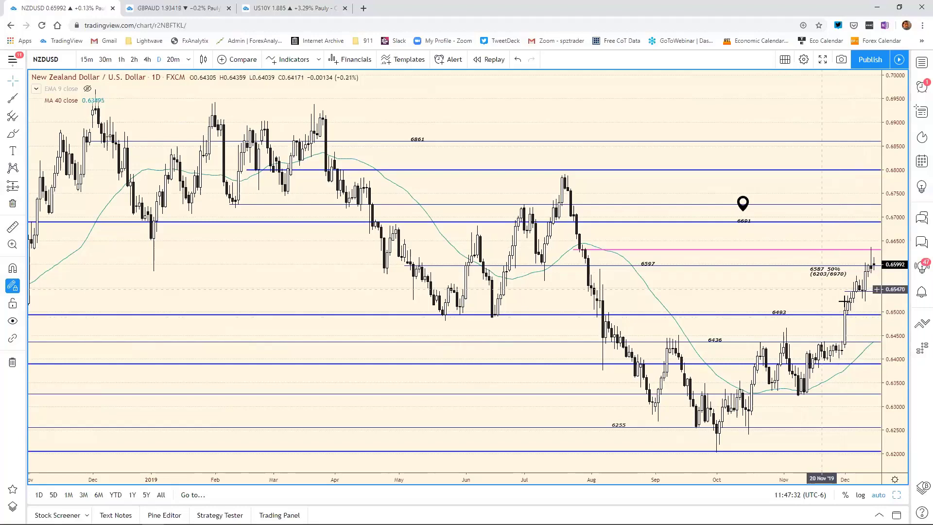
Switch to the GBPAUD layout and load NZDJPY into its top-left chart.
left_click(163, 7)
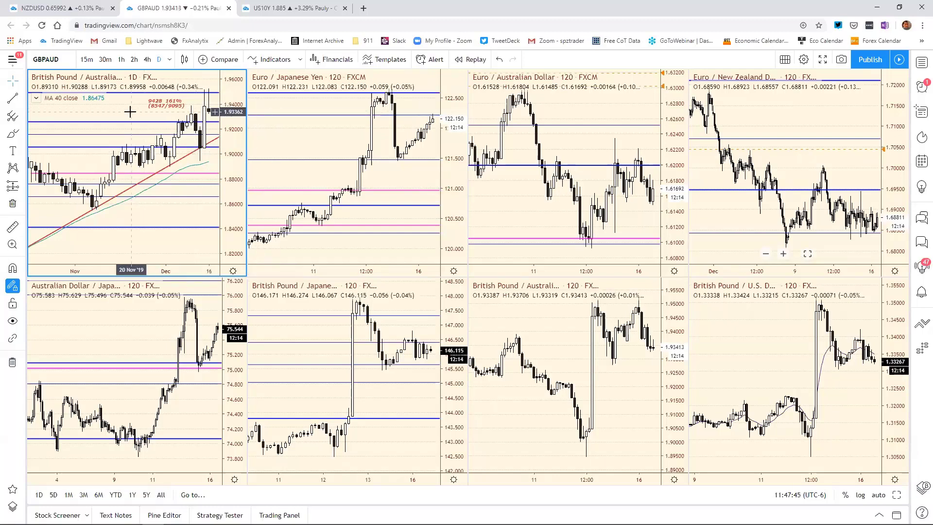
type("NZD")
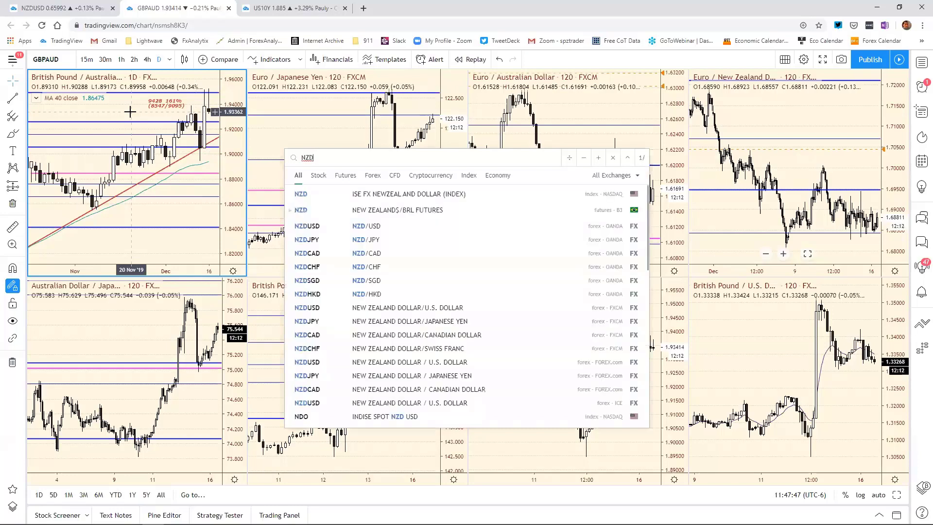
type("JPY")
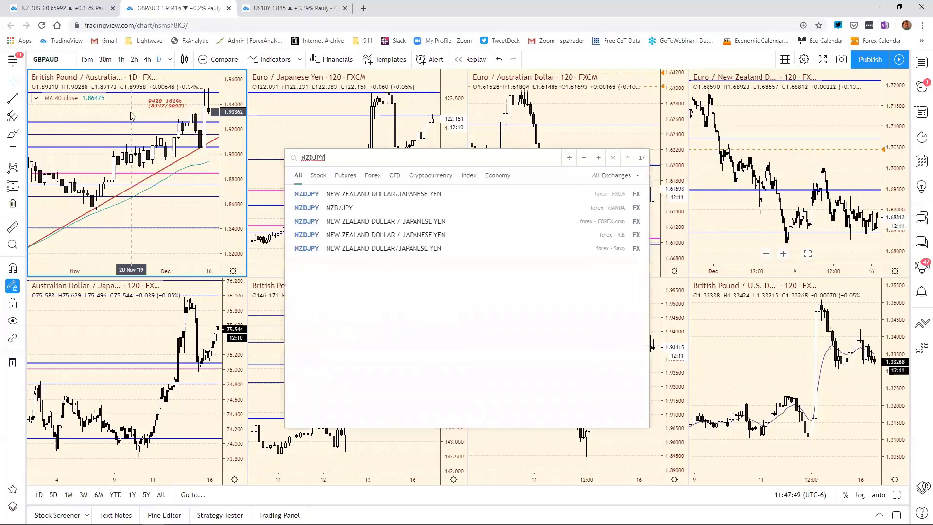
key("Return")
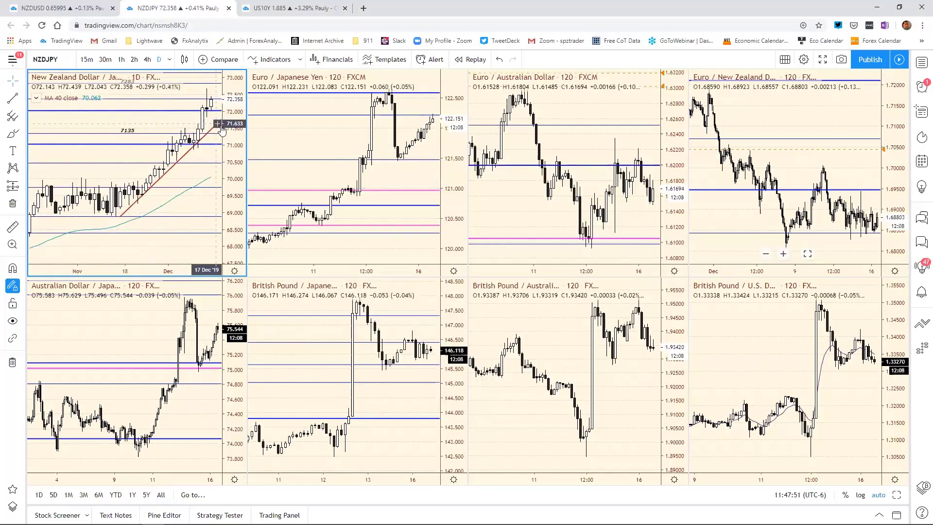
Maximize the NZD/JPY daily chart and zoom its time range to May through December.
left_click(897, 495)
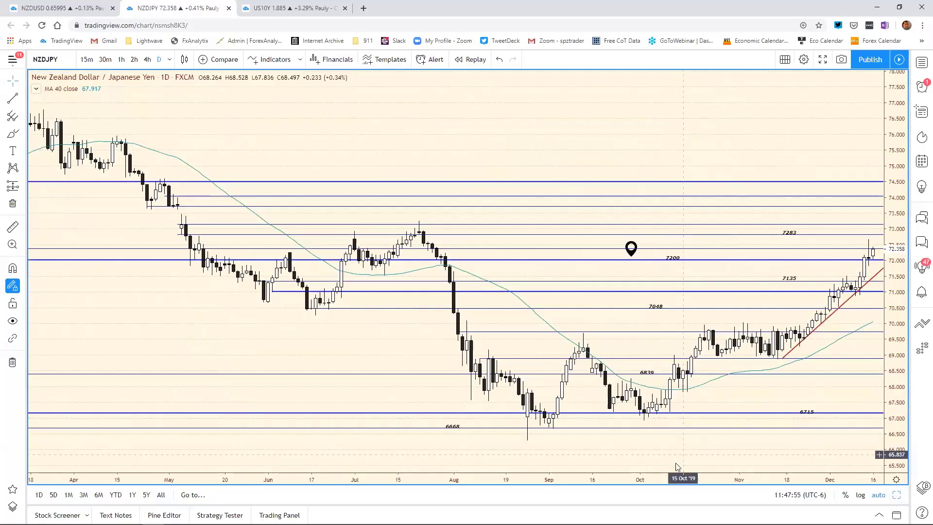
left_click_drag(670, 475, 637, 475)
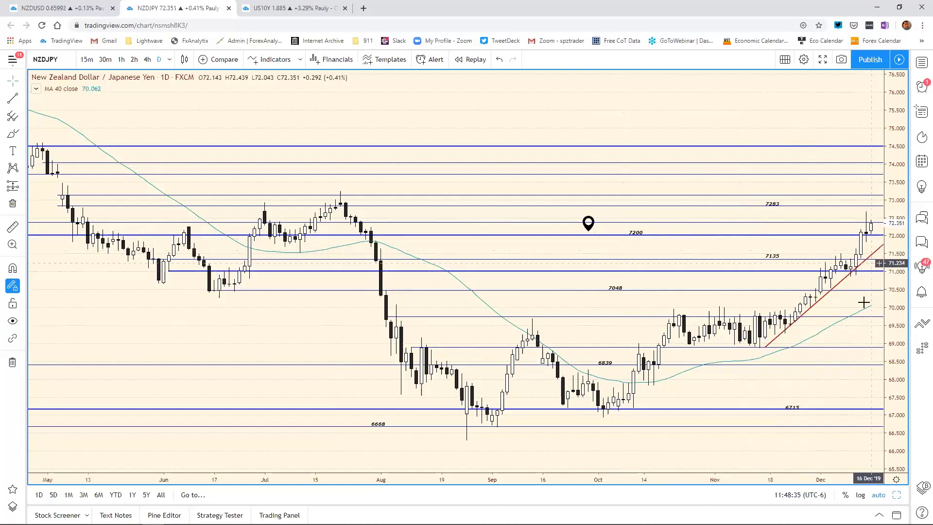
Back in the grid, load GBPAUD top-left, maximize it, and widen the time axis to spring.
left_click(896, 495)
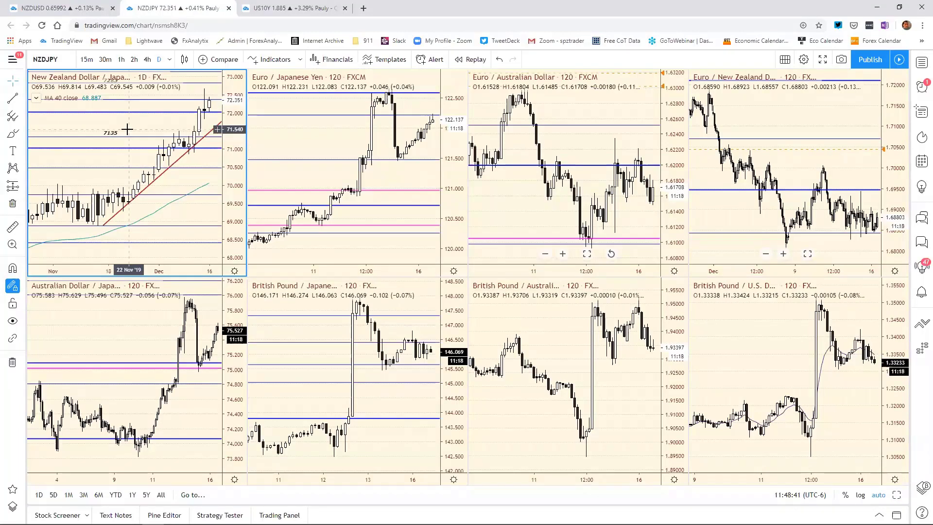
type("GBP")
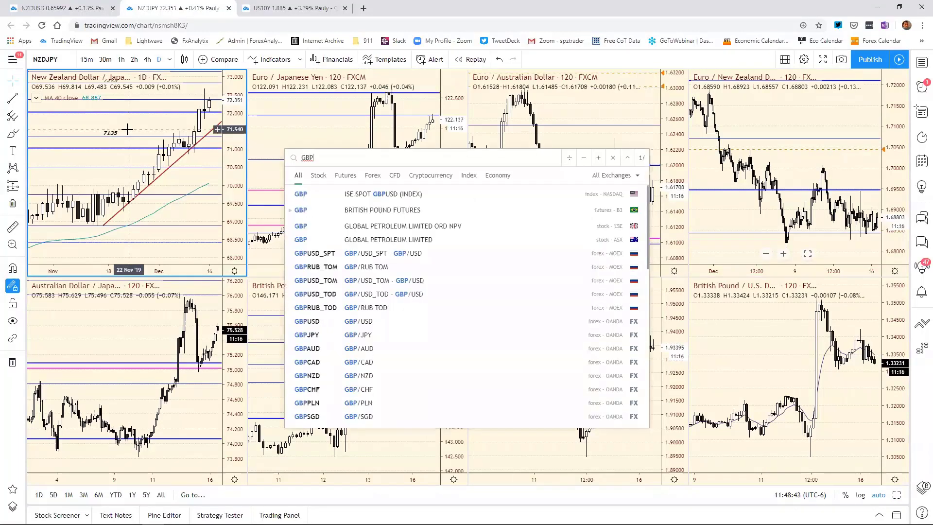
type("AUD")
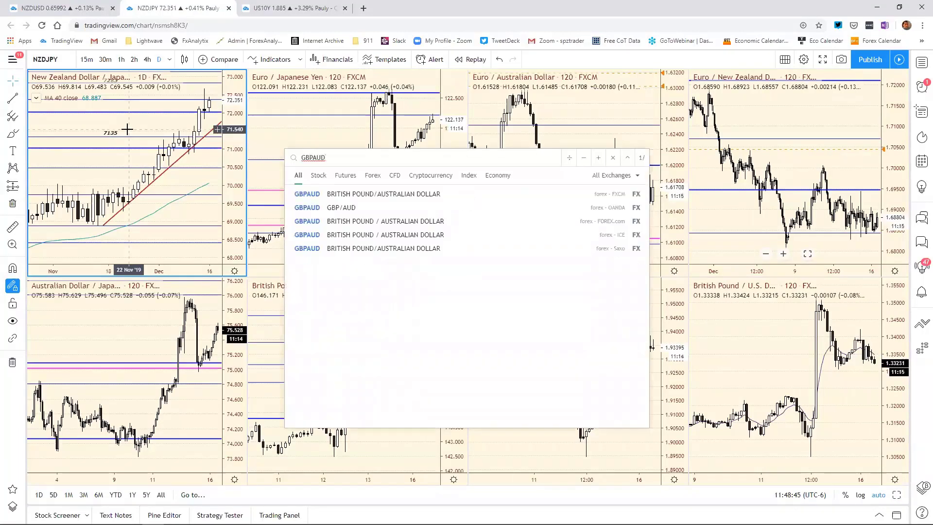
key("Return")
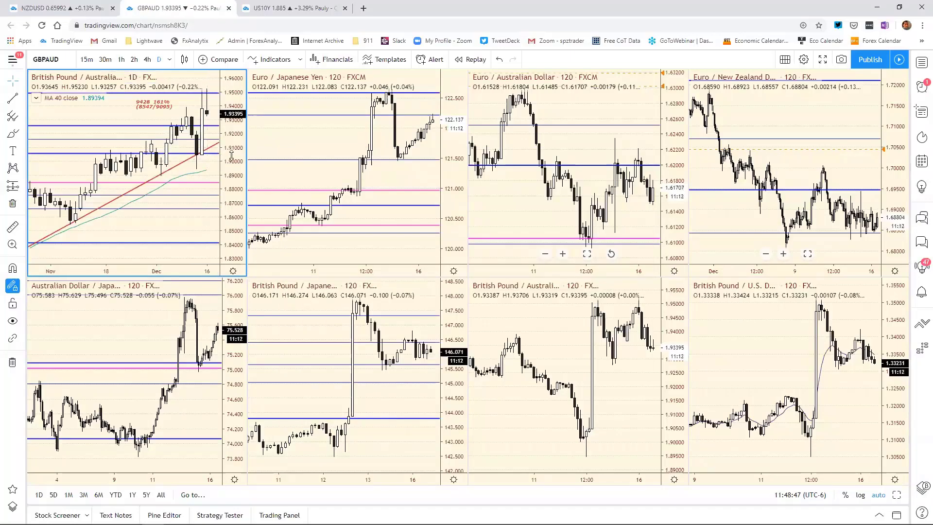
left_click(897, 495)
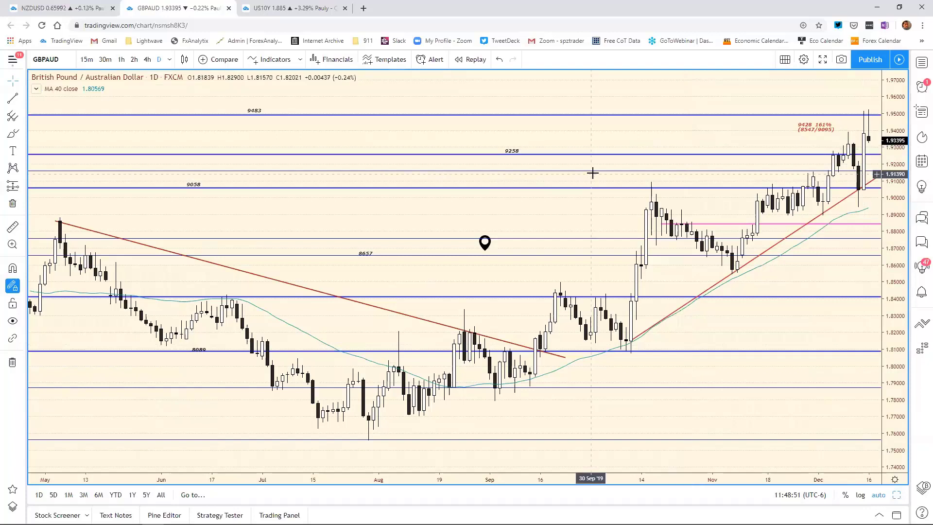
left_click_drag(634, 482, 697, 481)
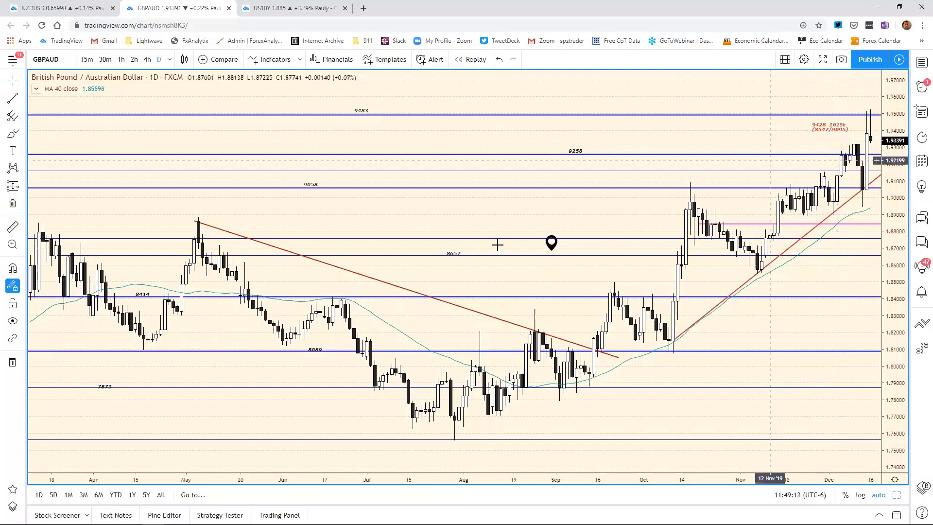
mouse_move(547, 247)
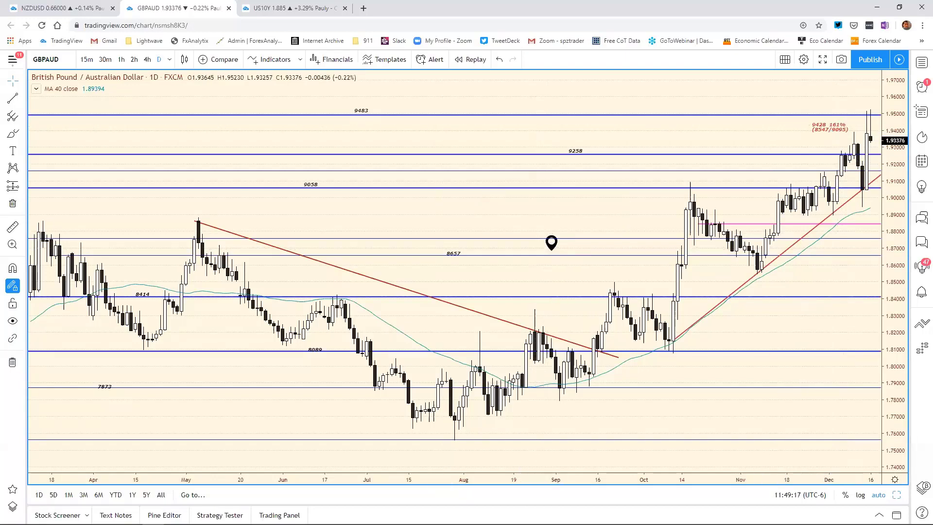
Switch to Excel to view the GBP/AUD row: 9375/9268 support, 9428 resistance, Bullish.
key("alt+Tab")
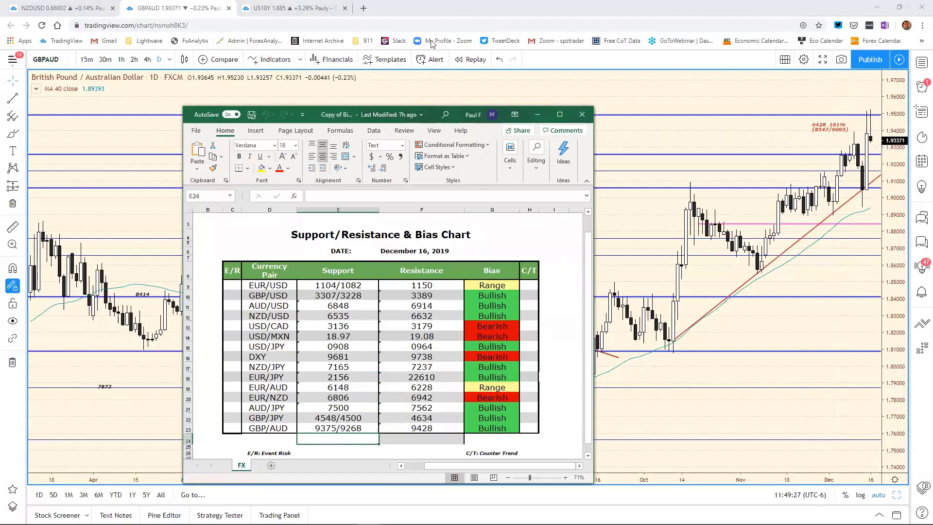
Switch back from Excel to the full-size GBP/AUD daily chart with levels 7873 to 9483.
key("alt+Tab")
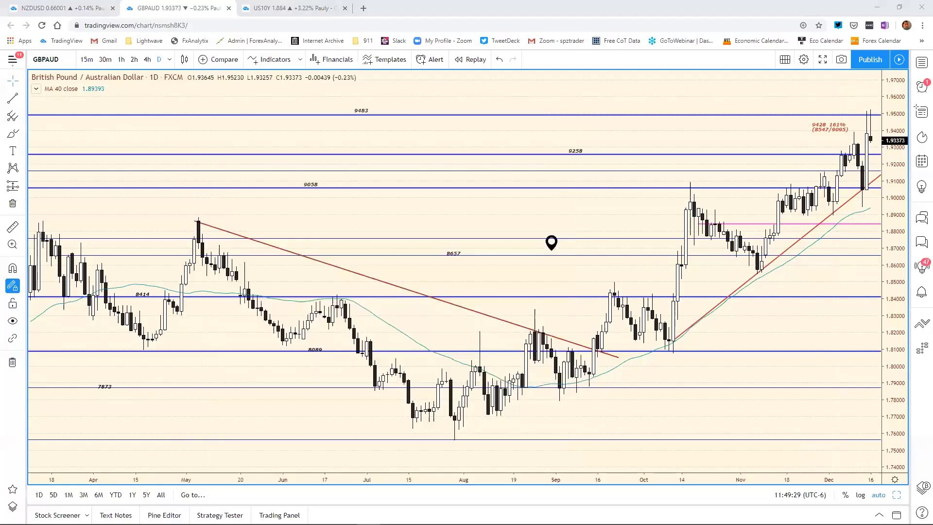